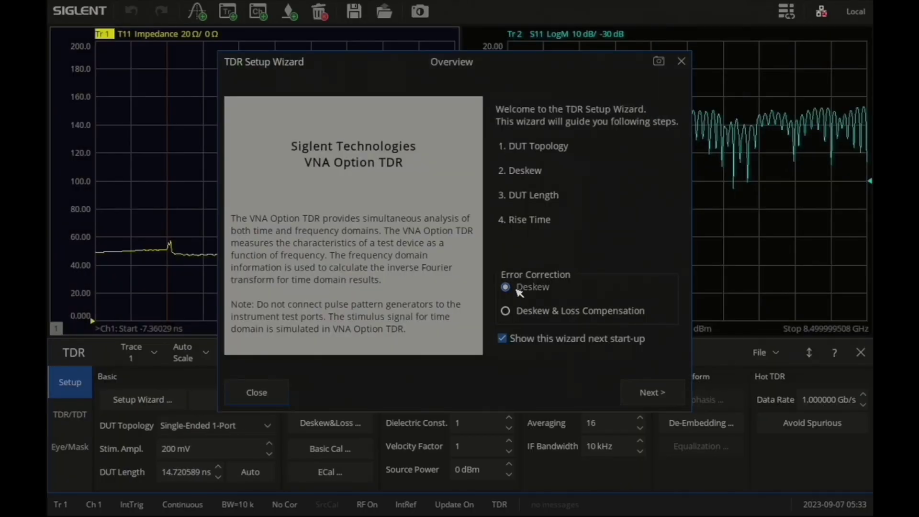
Choose Deskew & Loss Compensation and confirm the Differential DUT 2-Port topology.
{"action": "left_click", "coordinate": [505, 312]}
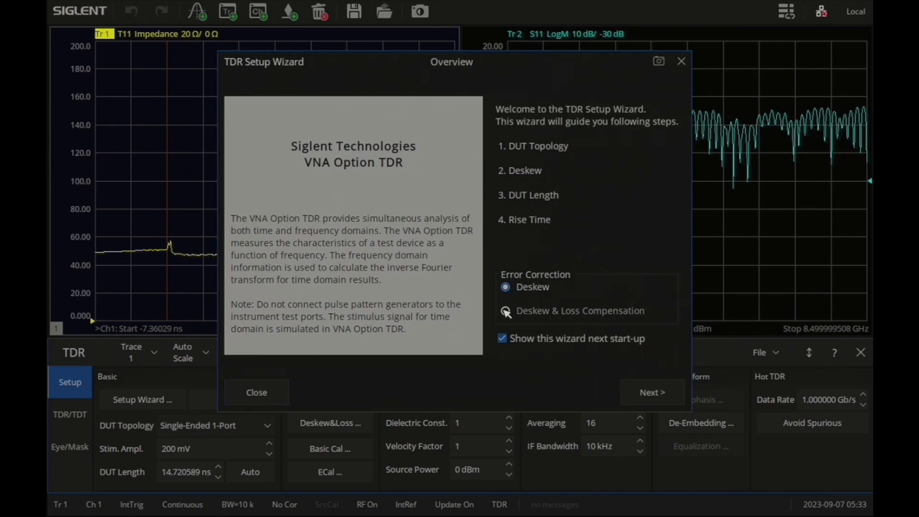
{"action": "left_click", "coordinate": [655, 392]}
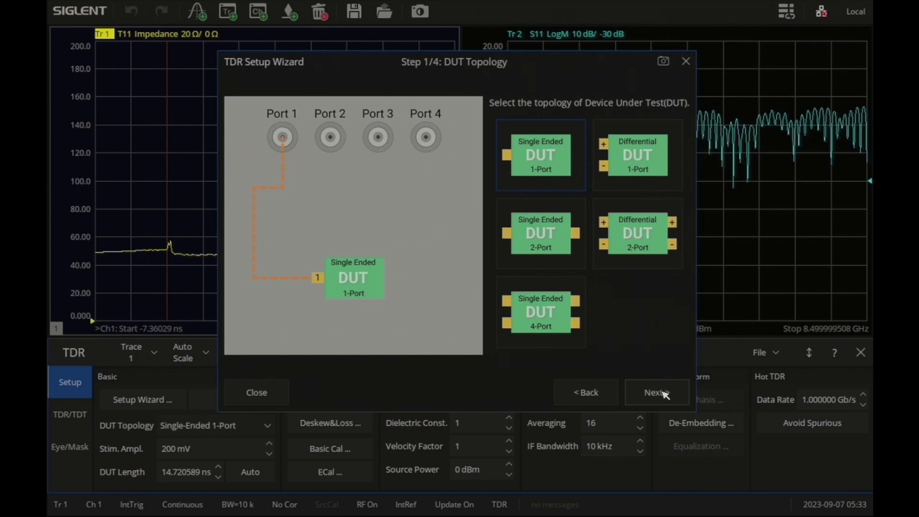
{"action": "left_click", "coordinate": [638, 237]}
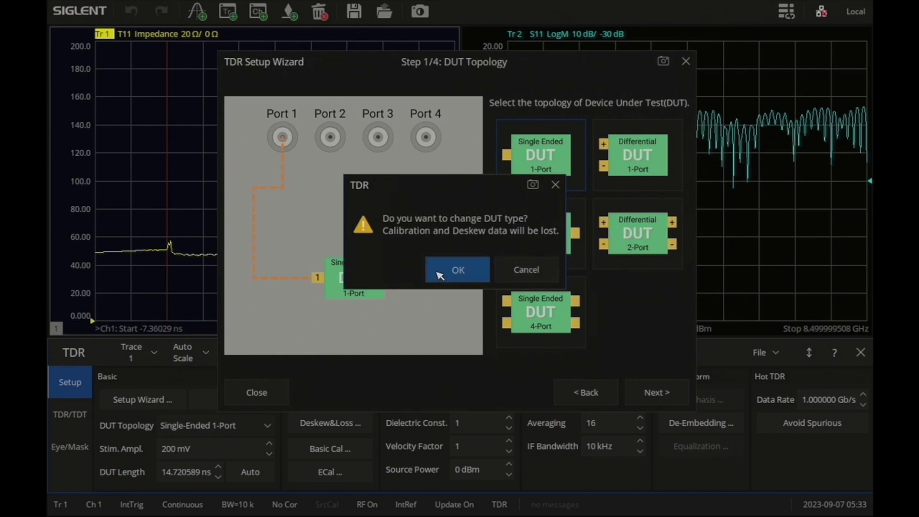
{"action": "left_click", "coordinate": [458, 269]}
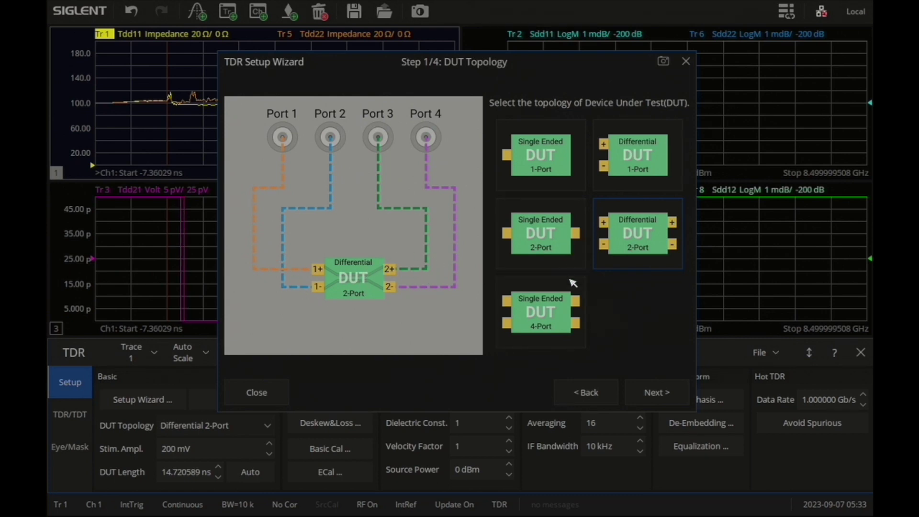
{"action": "left_click", "coordinate": [663, 392]}
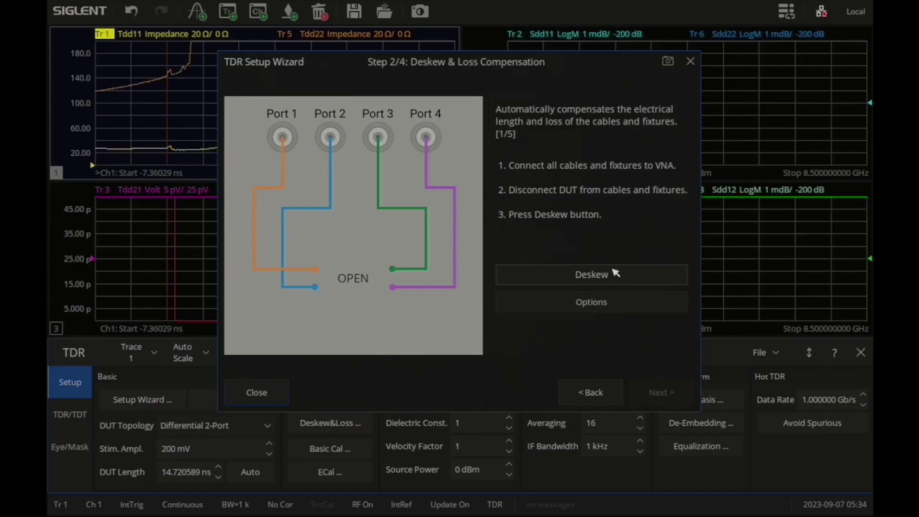
Run the open-cable deskew, then measure the Port 2 to Port 4 thru.
{"action": "left_click", "coordinate": [608, 274]}
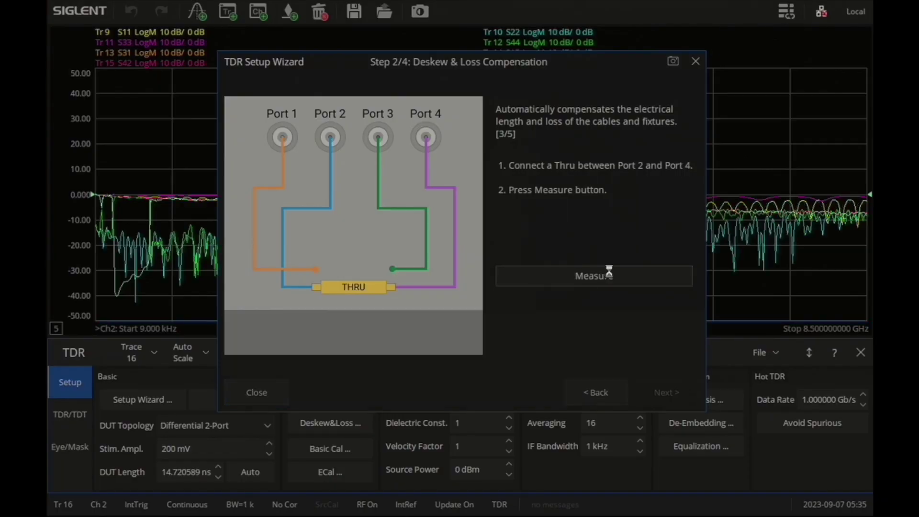
{"action": "left_click", "coordinate": [610, 275]}
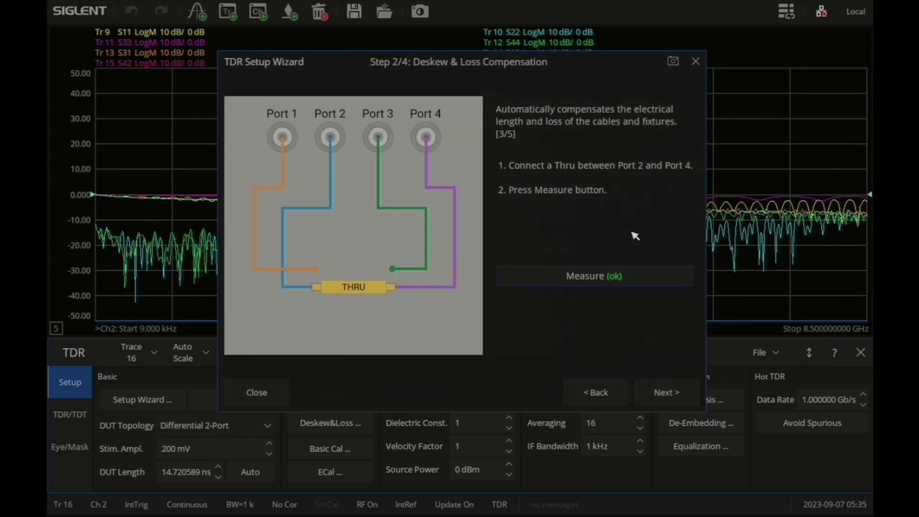
Measure the loads on Ports 2, 3 and 4 and apply the finished calibration.
{"action": "left_click", "coordinate": [669, 393]}
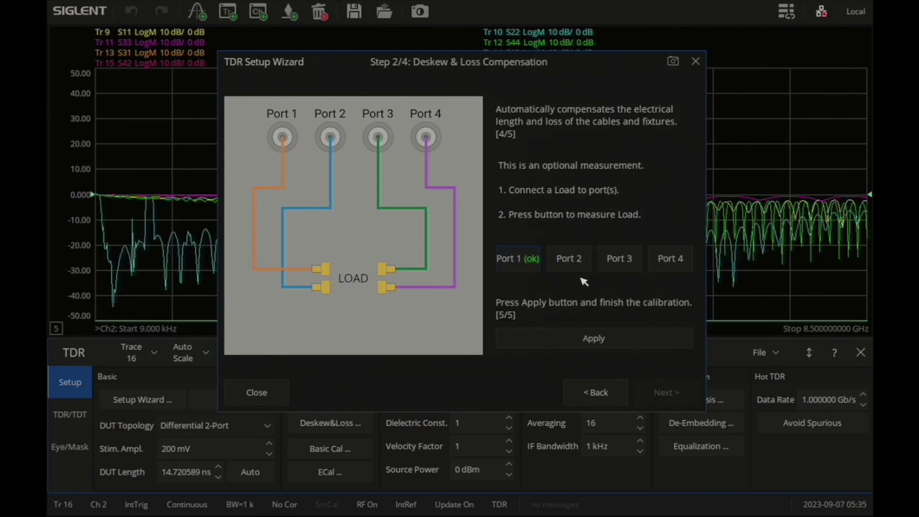
{"action": "left_click", "coordinate": [569, 260]}
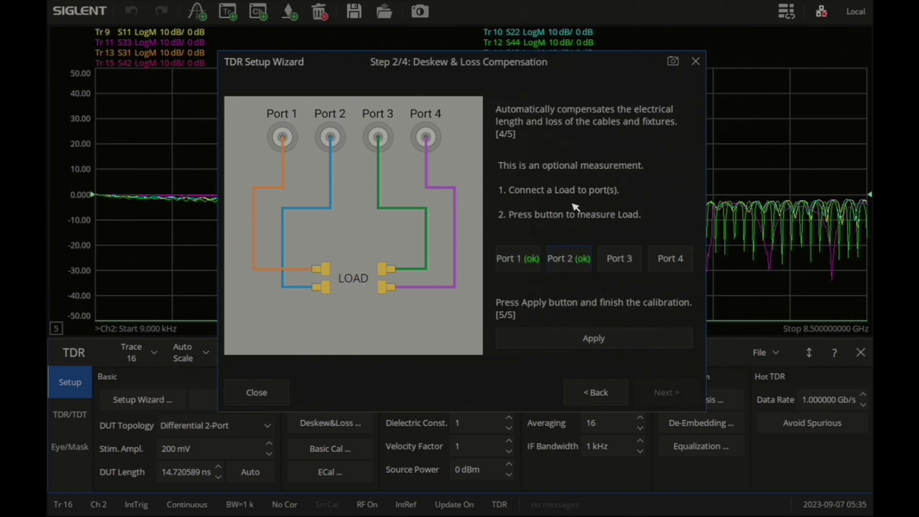
{"action": "left_click", "coordinate": [619, 257]}
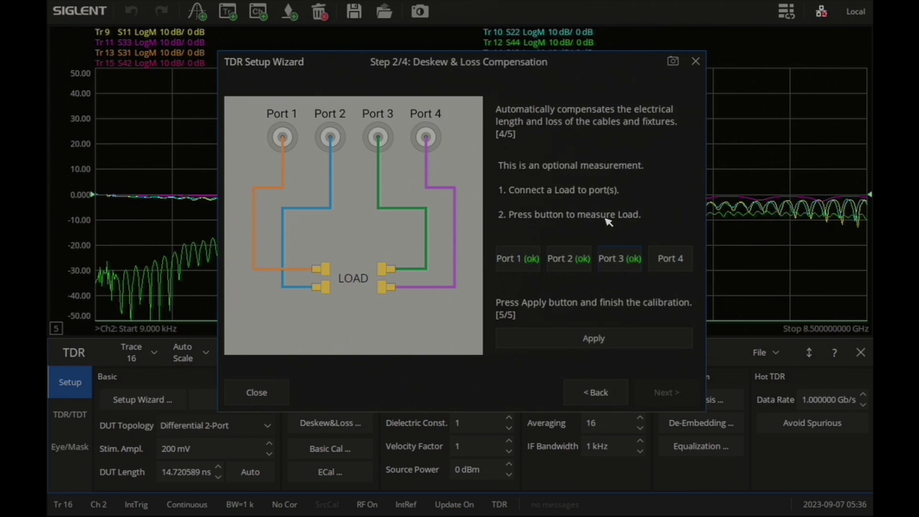
{"action": "left_click", "coordinate": [685, 262]}
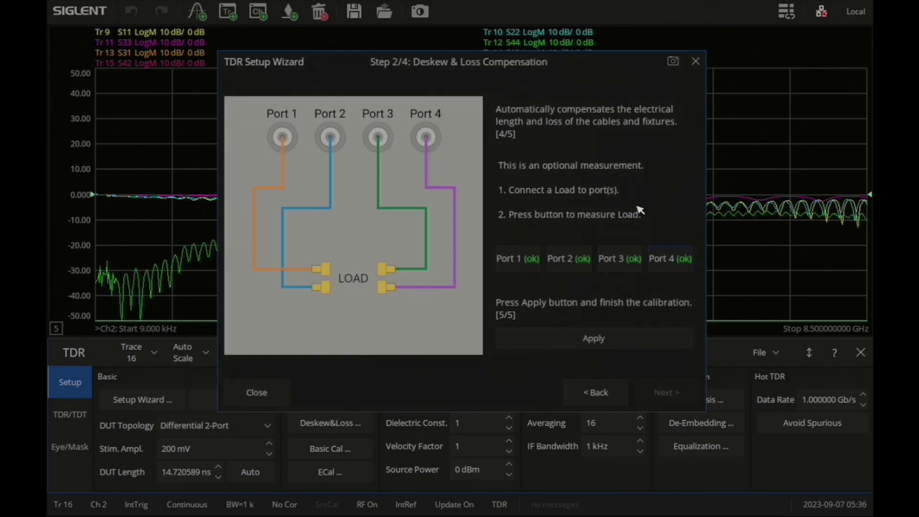
{"action": "left_click", "coordinate": [639, 348]}
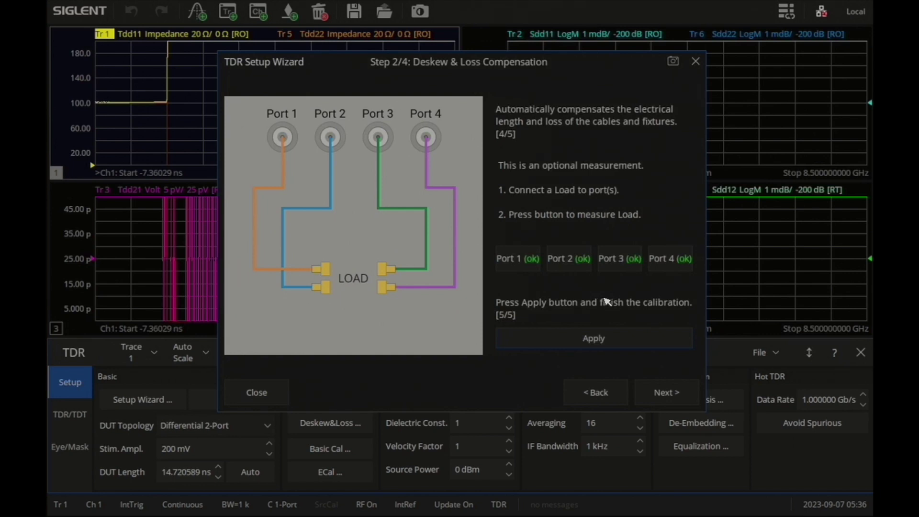
Measure the DUT length (about 13.98 ns), keep the default rise time, and finish.
{"action": "left_click", "coordinate": [667, 394]}
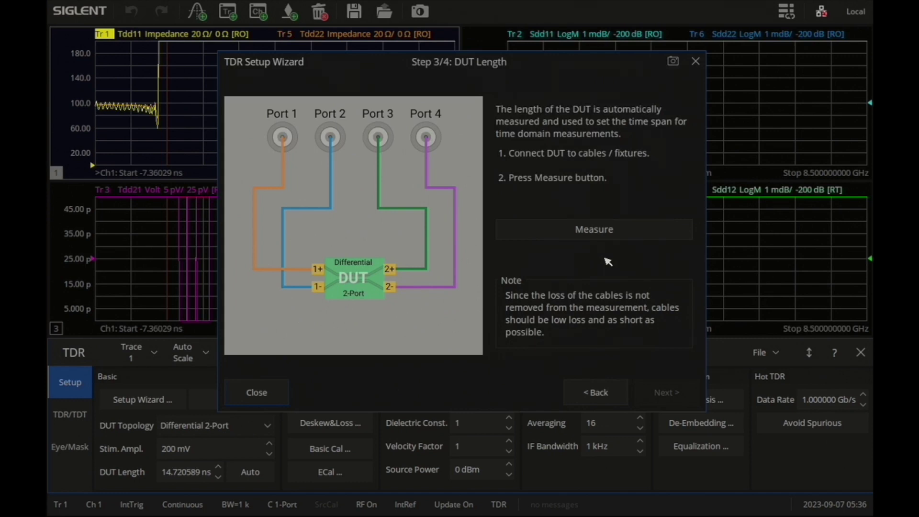
{"action": "left_click", "coordinate": [594, 229]}
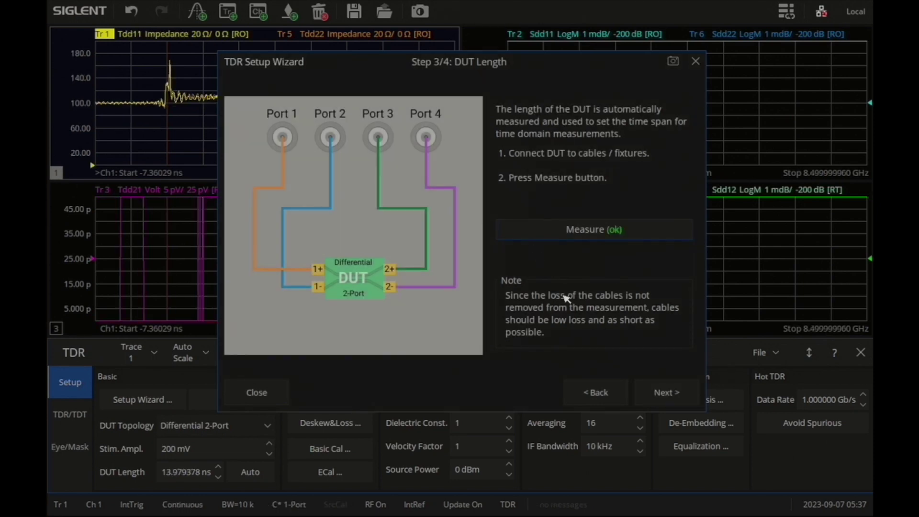
{"action": "left_click", "coordinate": [668, 393]}
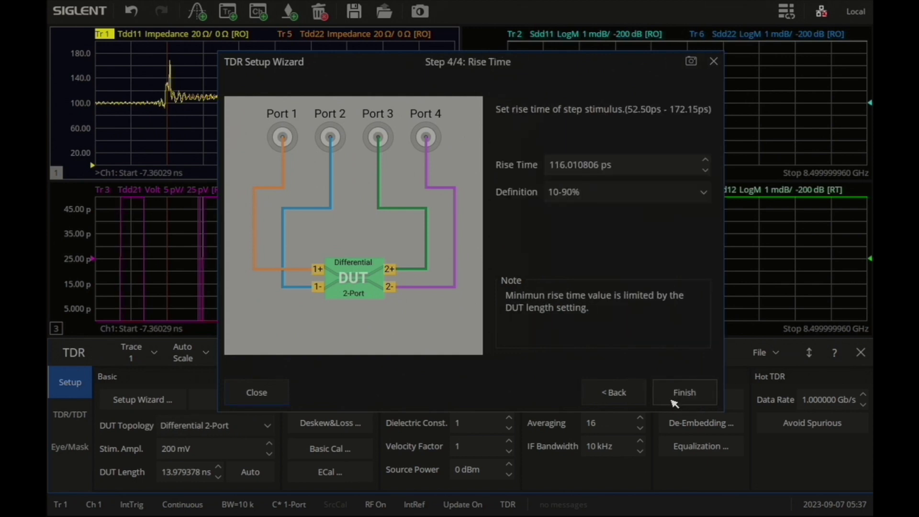
{"action": "left_click", "coordinate": [684, 392]}
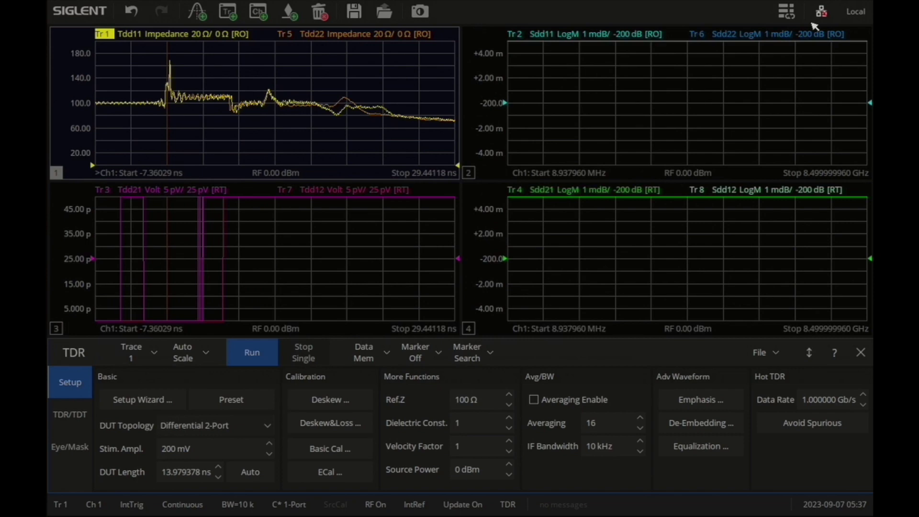
Auto Scale the top-right Sdd11, bottom-right Sdd21 and bottom-left Tdd21 traces.
{"action": "left_click", "coordinate": [632, 70]}
{"action": "left_click", "coordinate": [785, 11]}
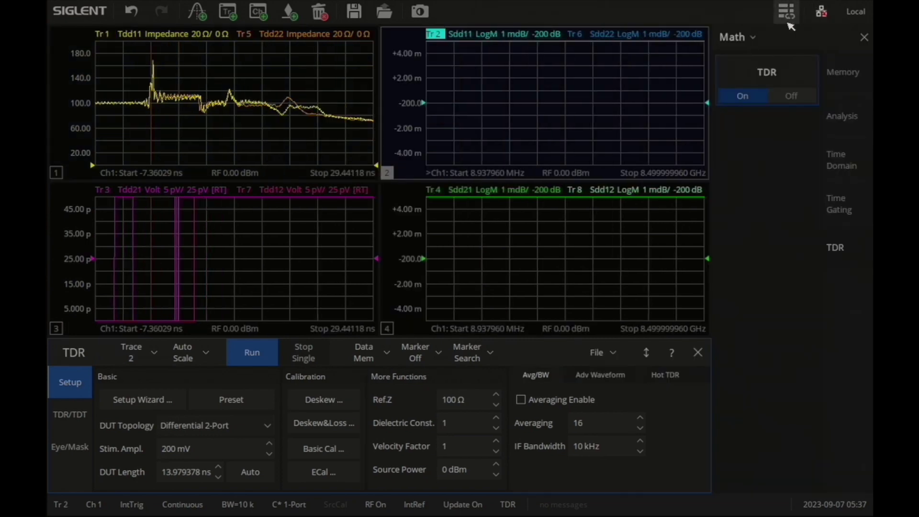
{"action": "left_click", "coordinate": [734, 40]}
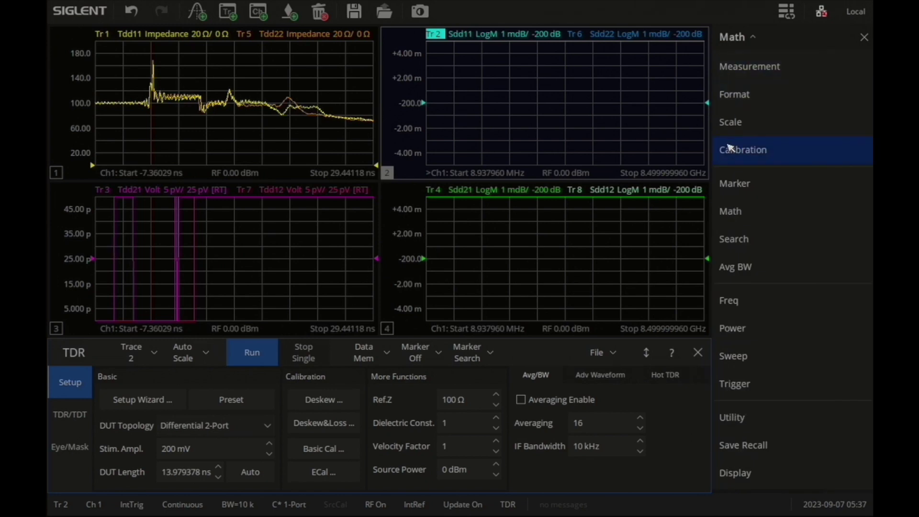
{"action": "left_click", "coordinate": [734, 121]}
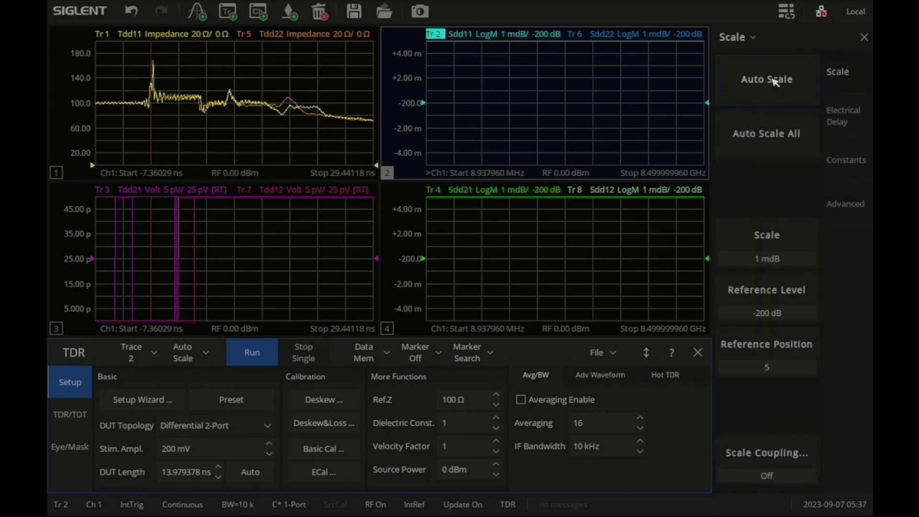
{"action": "left_click", "coordinate": [775, 81]}
{"action": "left_click", "coordinate": [588, 247]}
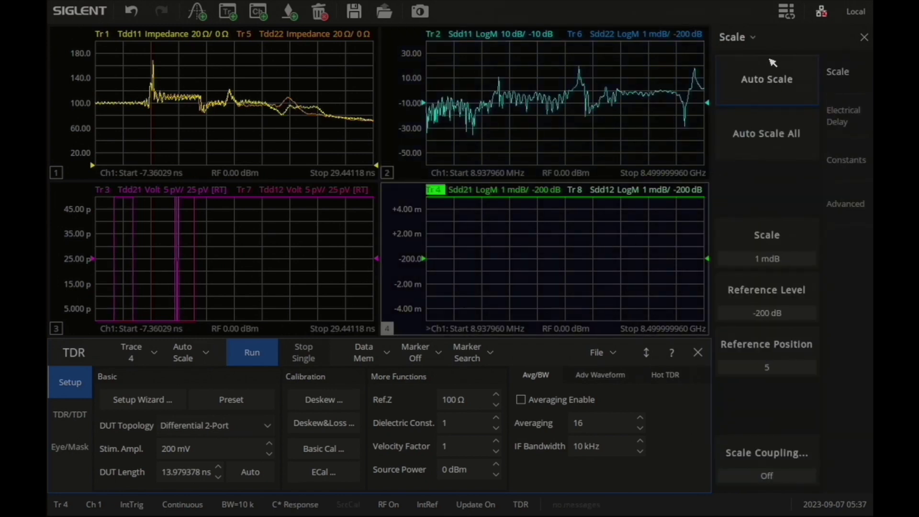
{"action": "left_click", "coordinate": [767, 79]}
{"action": "left_click", "coordinate": [316, 262]}
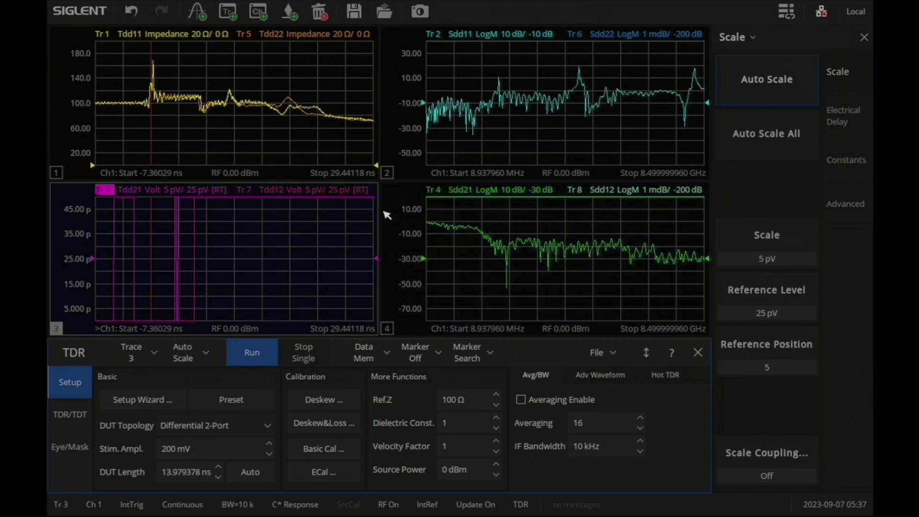
{"action": "left_click", "coordinate": [772, 84]}
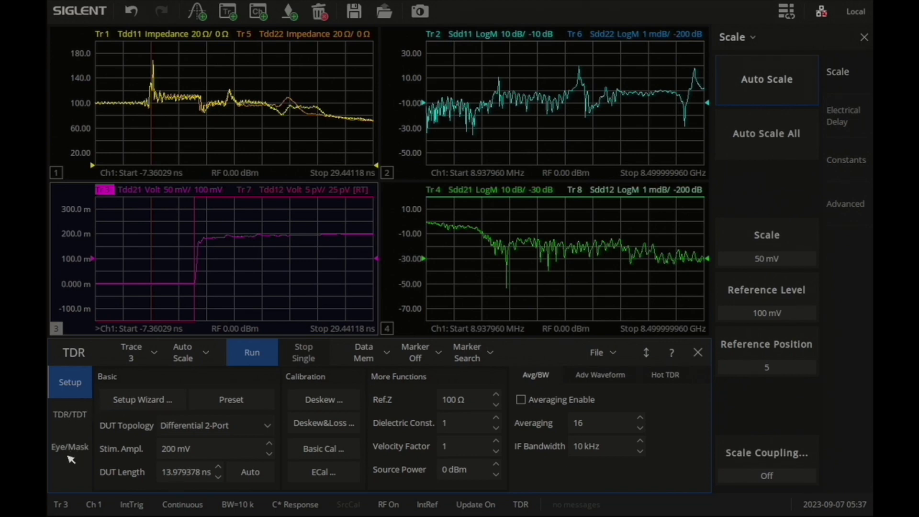
Draw the Tdd21 eye diagram from the Eye/Mask panel and enable the mask test.
{"action": "left_click", "coordinate": [72, 451]}
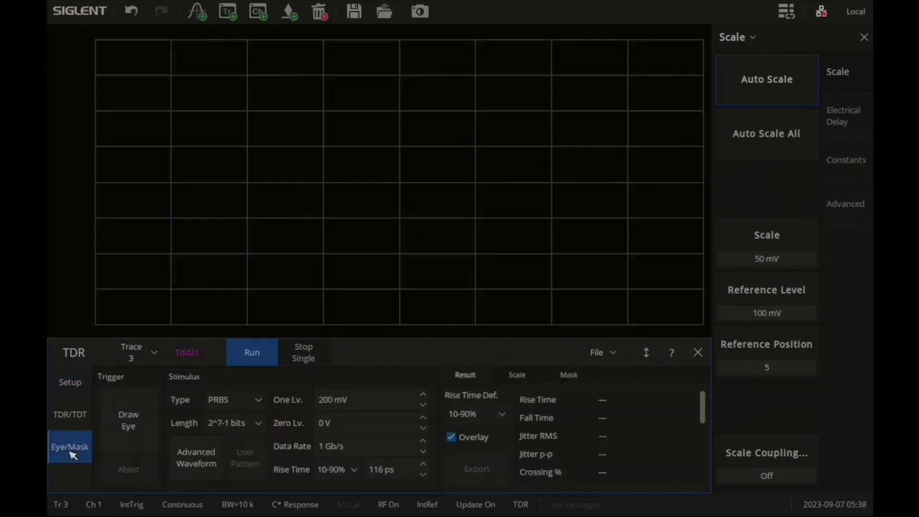
{"action": "left_click", "coordinate": [128, 420]}
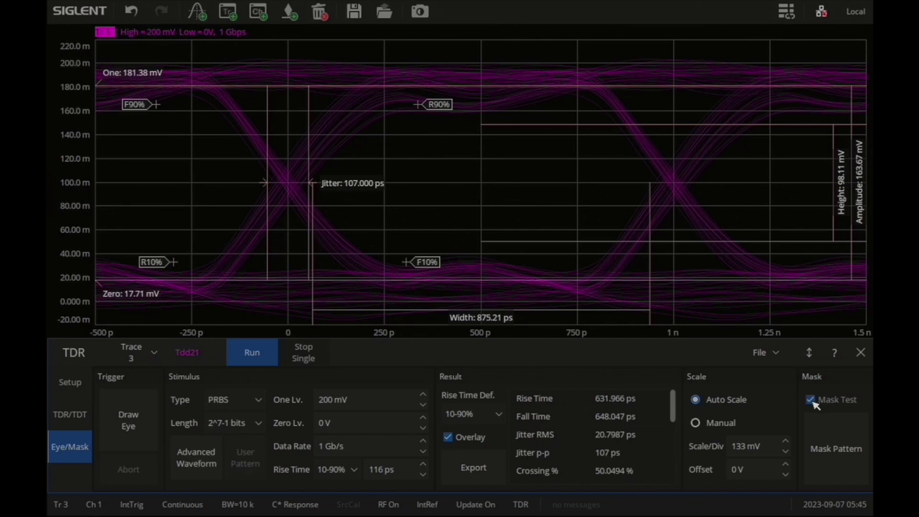
{"action": "left_click", "coordinate": [811, 400]}
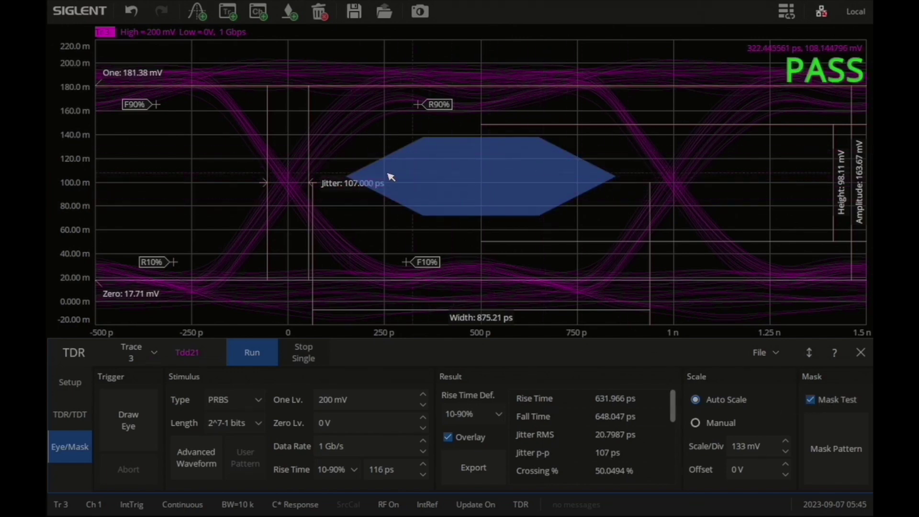
{"action": "left_click", "coordinate": [212, 464]}
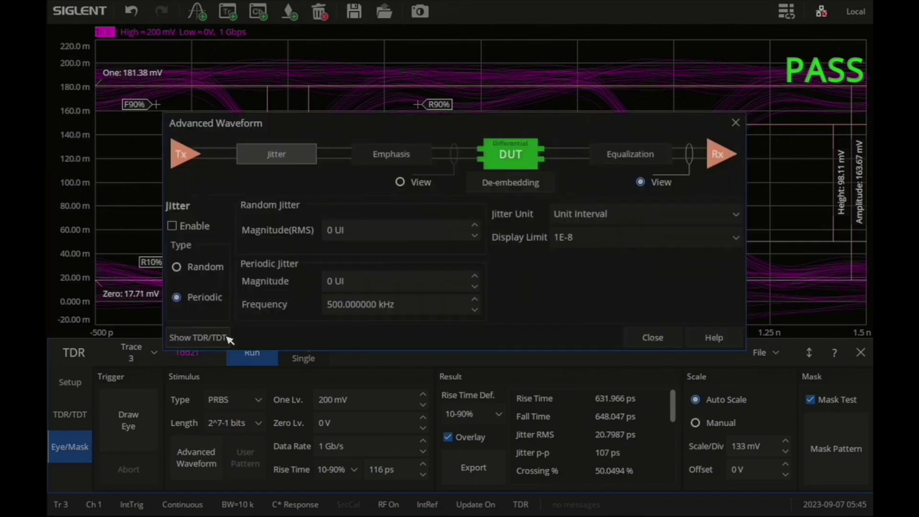
Enable Periodic jitter with a 20 mUI magnitude at 500 kHz in Advanced Waveform.
{"action": "left_click", "coordinate": [172, 226]}
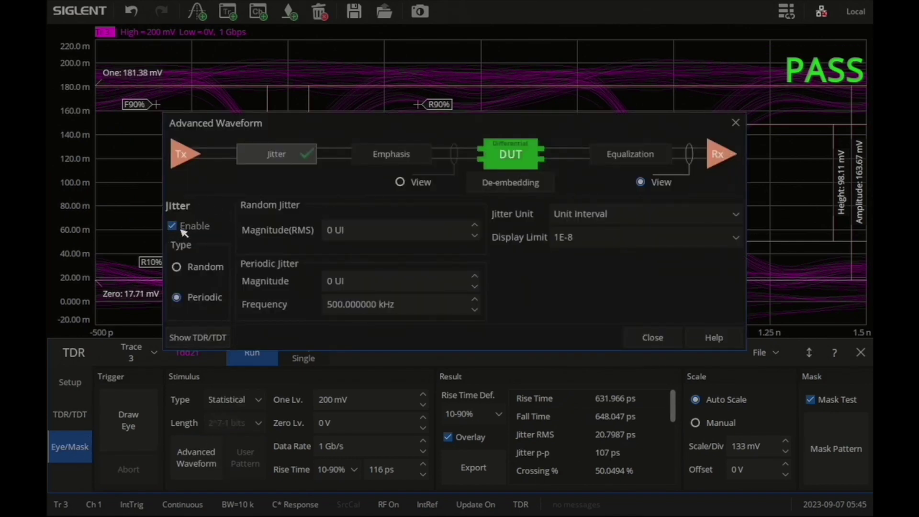
{"action": "double_click", "coordinate": [338, 281]}
{"action": "left_click", "coordinate": [332, 281]}
{"action": "left_click", "coordinate": [347, 270]}
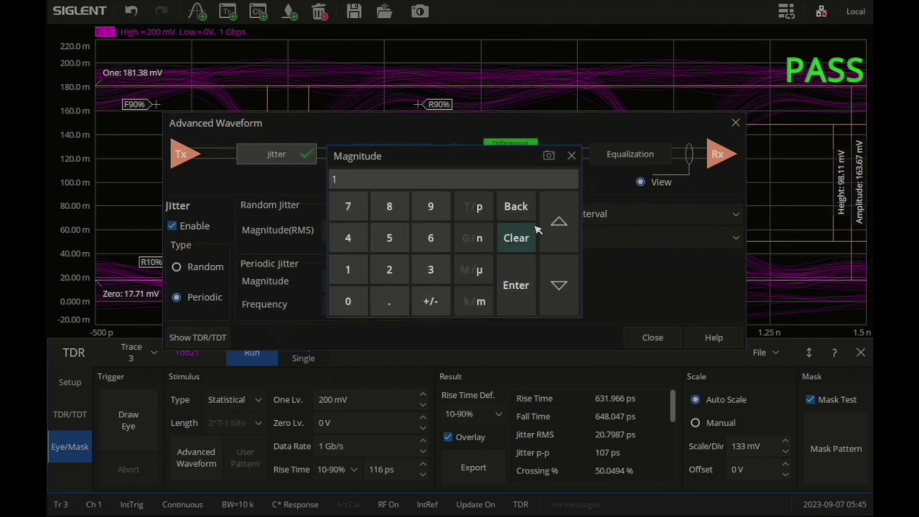
{"action": "left_click", "coordinate": [517, 207]}
{"action": "left_click", "coordinate": [347, 301]}
{"action": "left_click", "coordinate": [390, 301]}
{"action": "left_click", "coordinate": [348, 301]}
{"action": "left_click", "coordinate": [390, 269]}
{"action": "left_click", "coordinate": [474, 301]}
{"action": "left_click", "coordinate": [516, 285]}
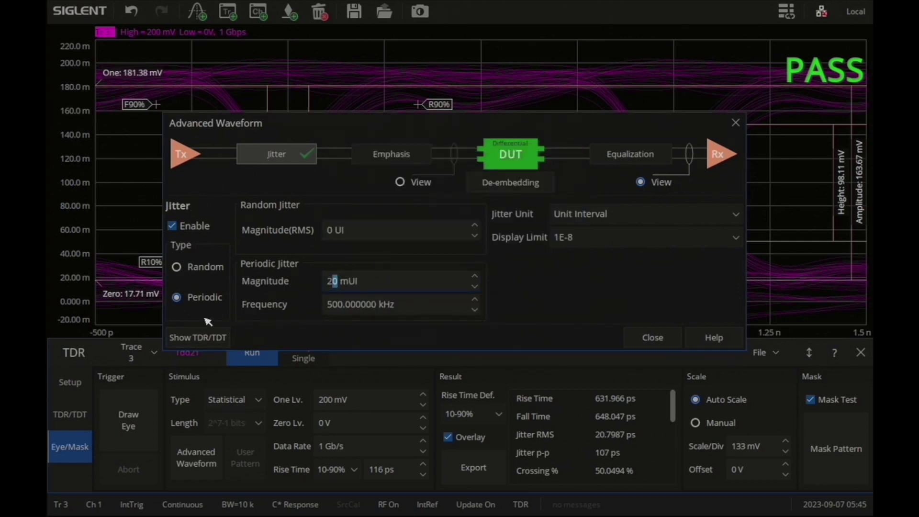
{"action": "left_click", "coordinate": [653, 337]}
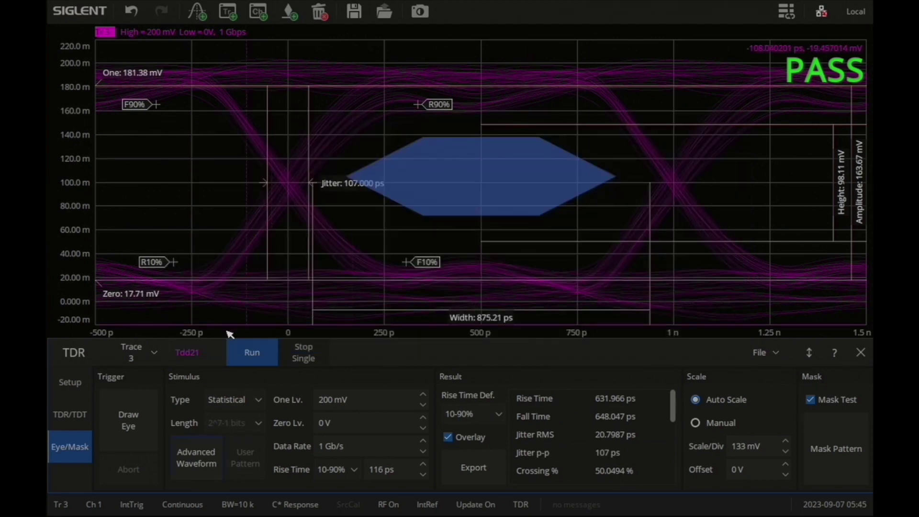
Redraw the Tdd21 eye diagram with the 20 mUI periodic jitter applied.
{"action": "left_click", "coordinate": [133, 428]}
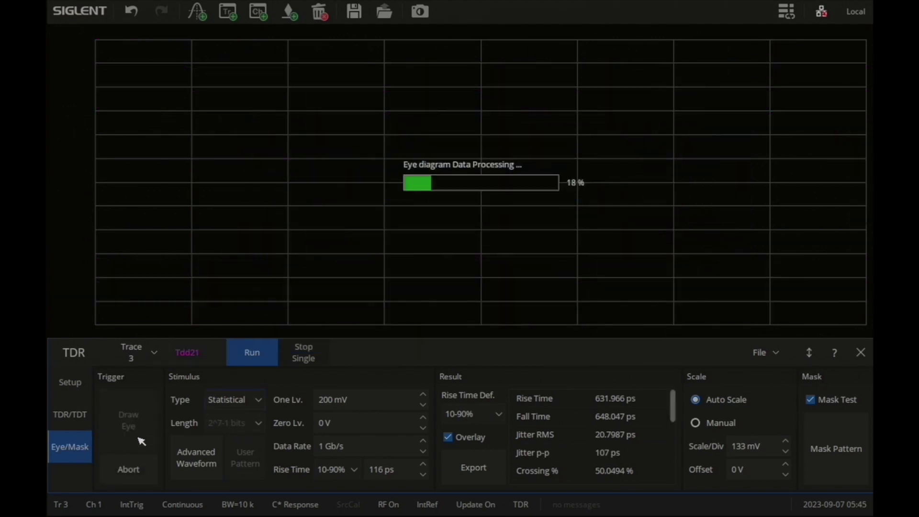